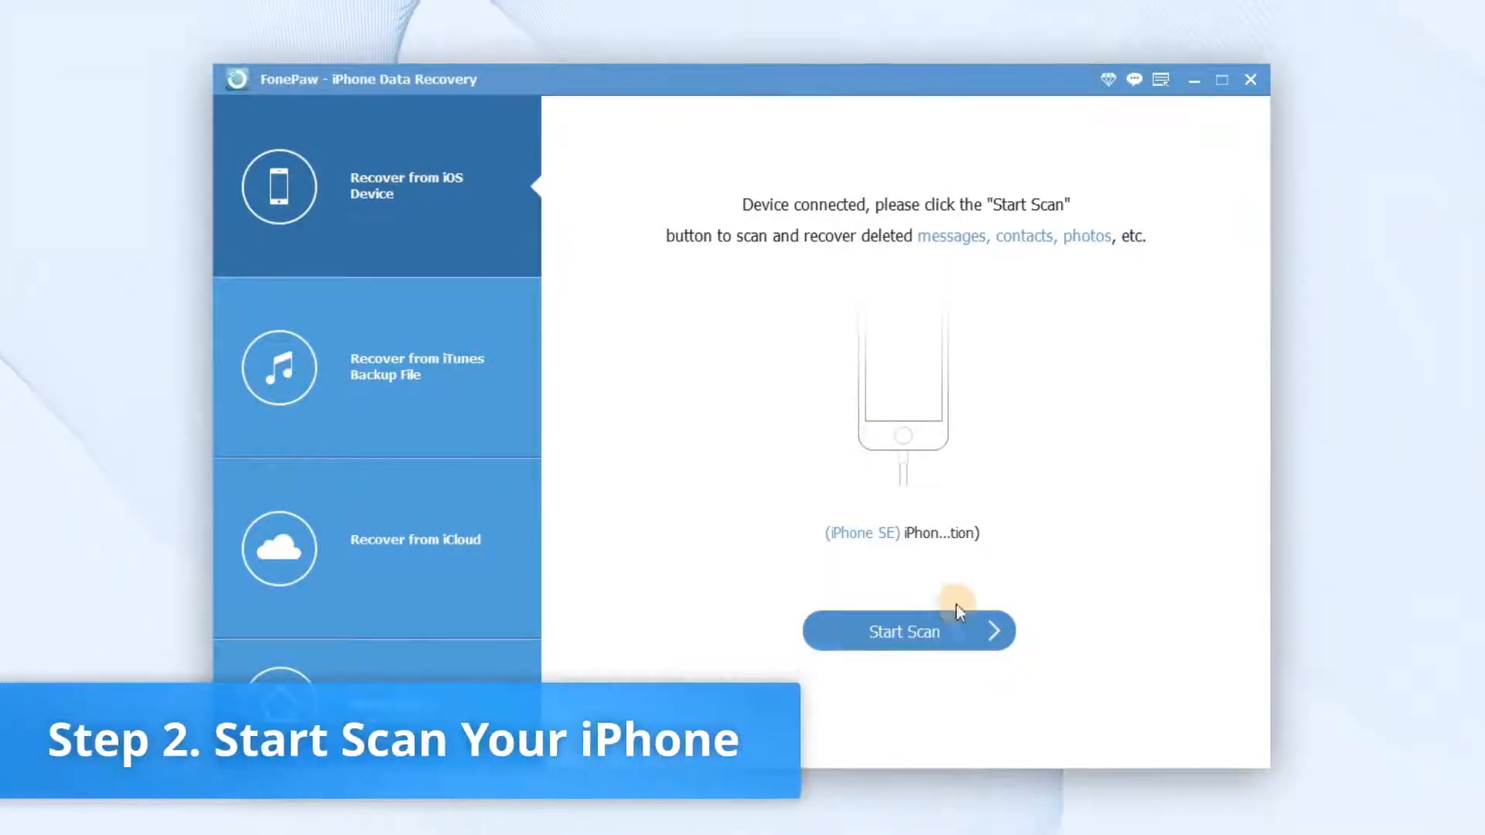
Start Scan on the connected iPhone SE and let the Camera Roll results load
left_click(920, 626)
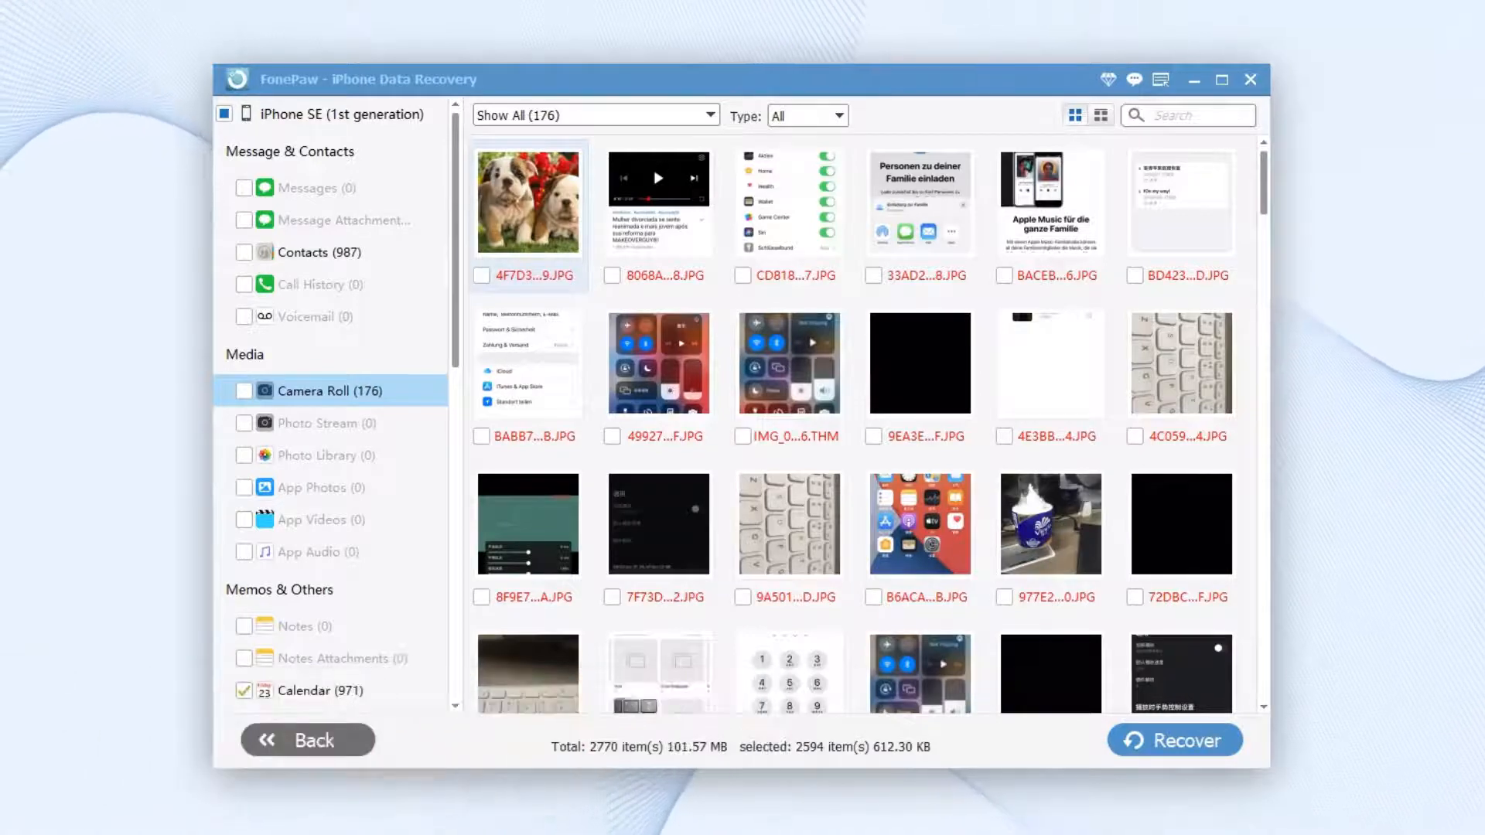
Filter to Show Deleted Only and recover the puppies photo to the default output folder
left_click(706, 112)
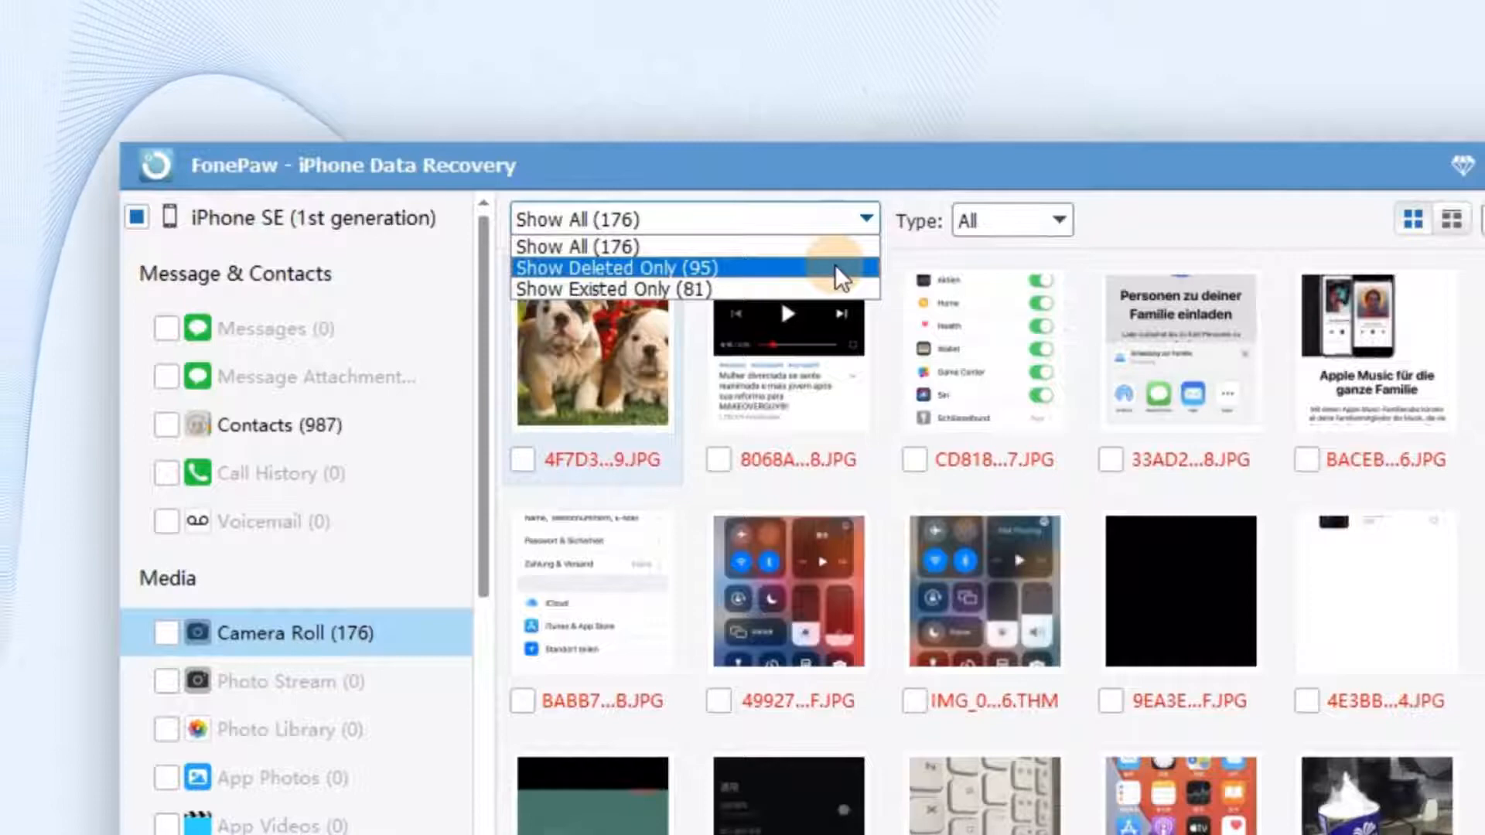
left_click(835, 264)
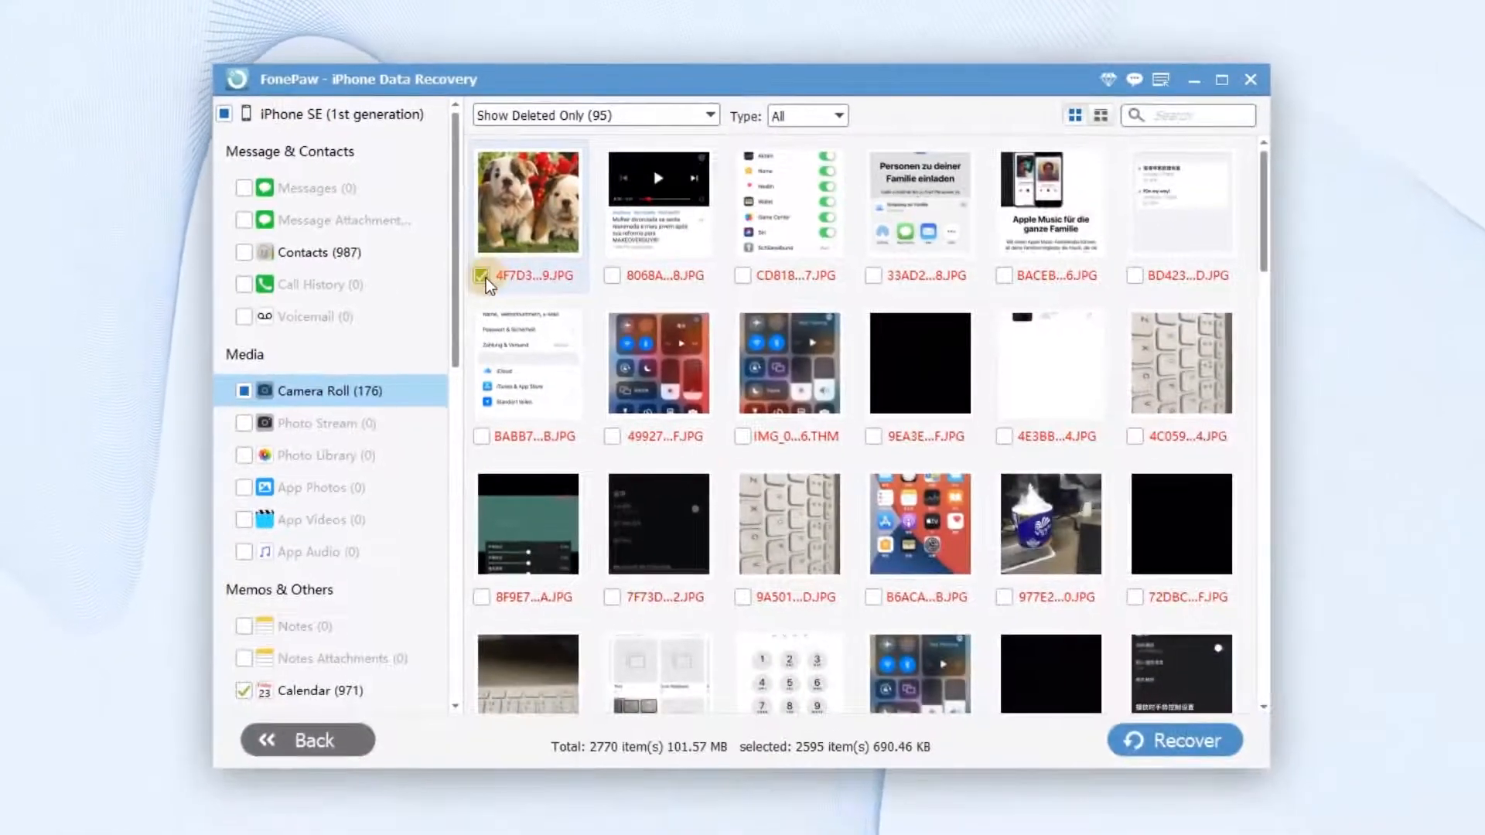
left_click(483, 276)
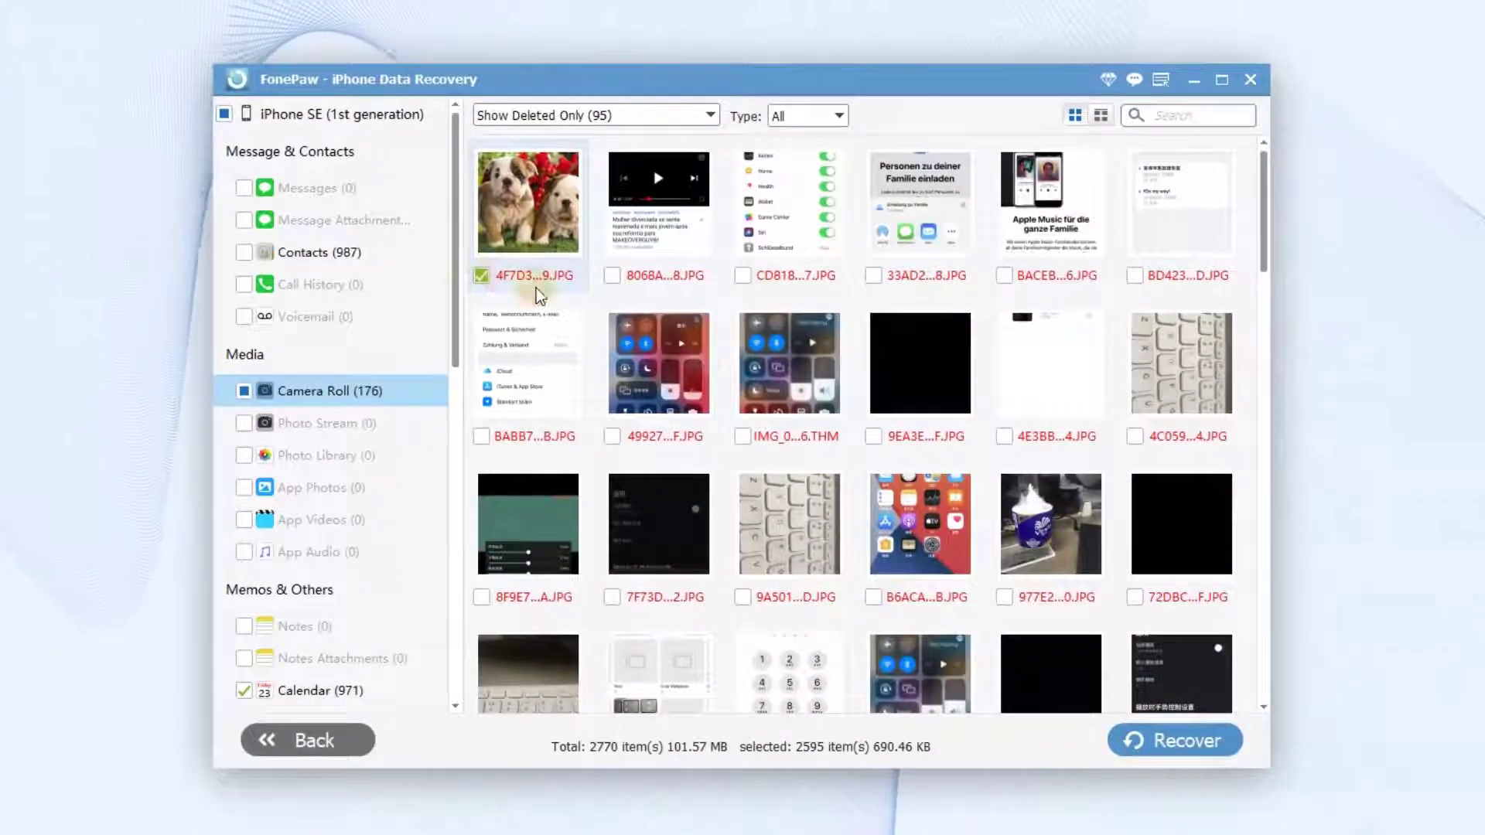
left_click(1171, 744)
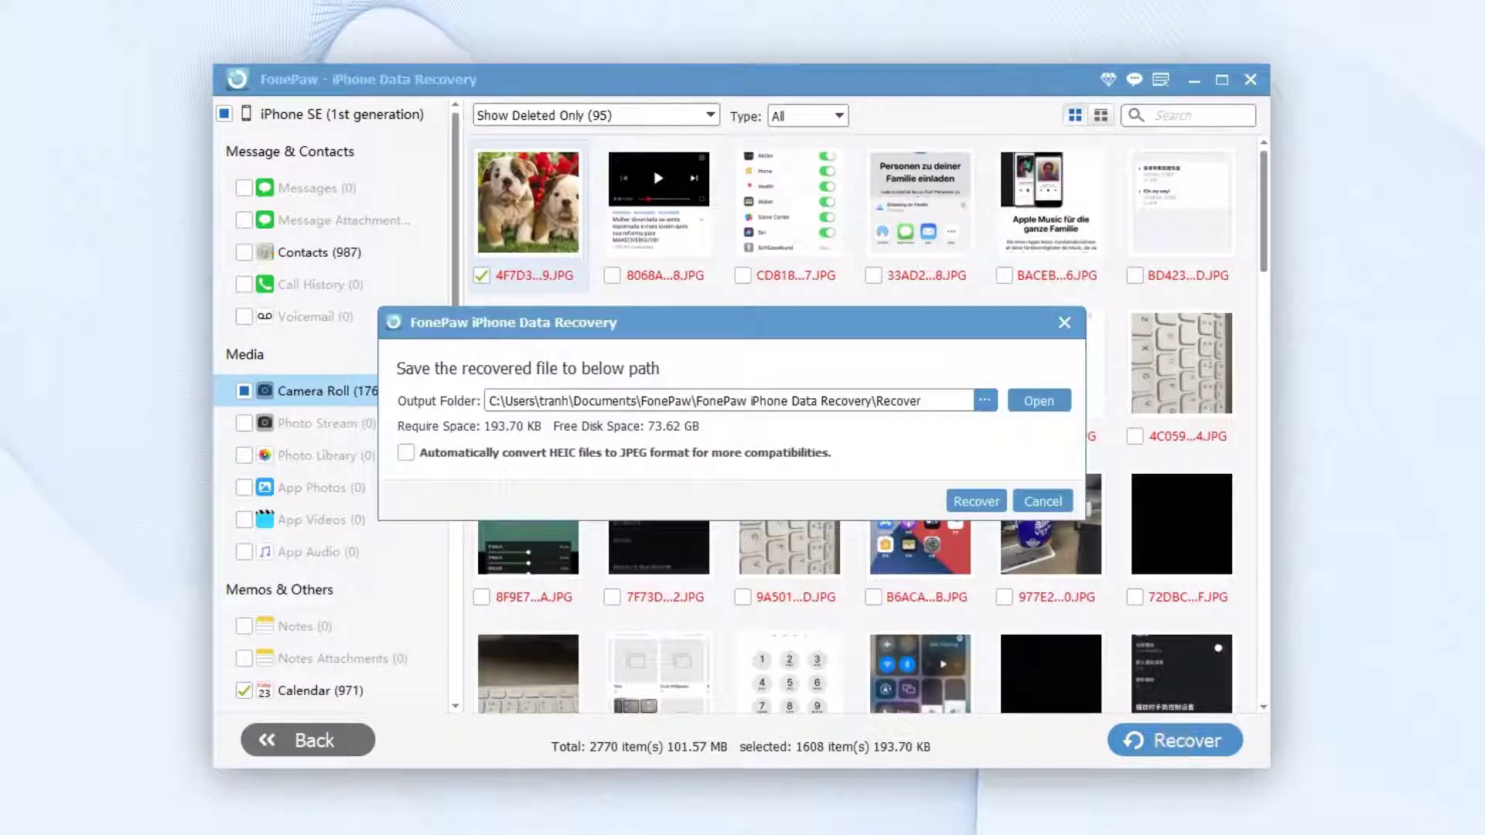
left_click(973, 500)
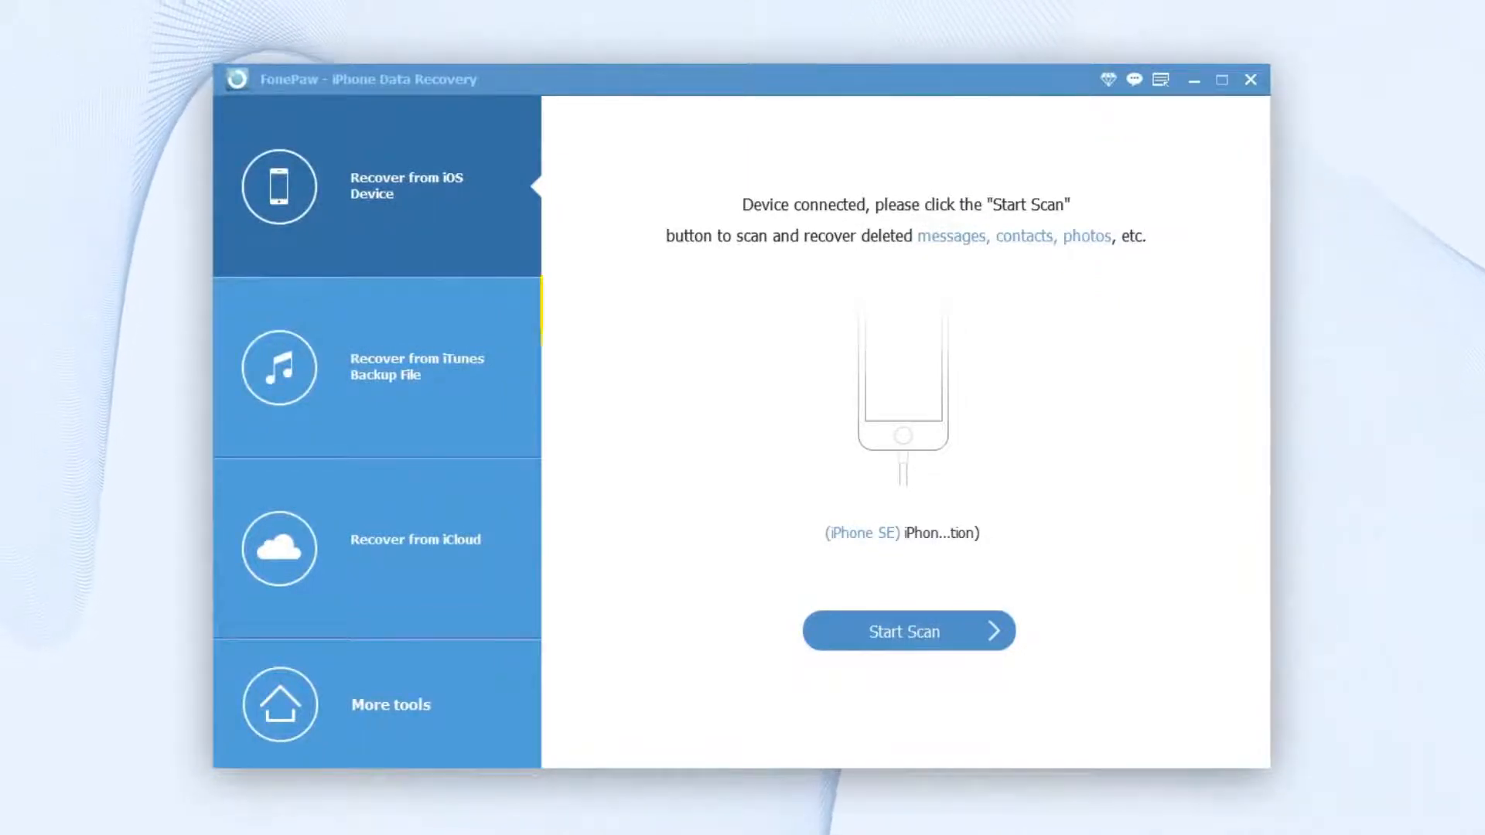
Switch to Recover from iTunes Backup File and scan the iPhone SE backup's Camera Roll
left_click(394, 362)
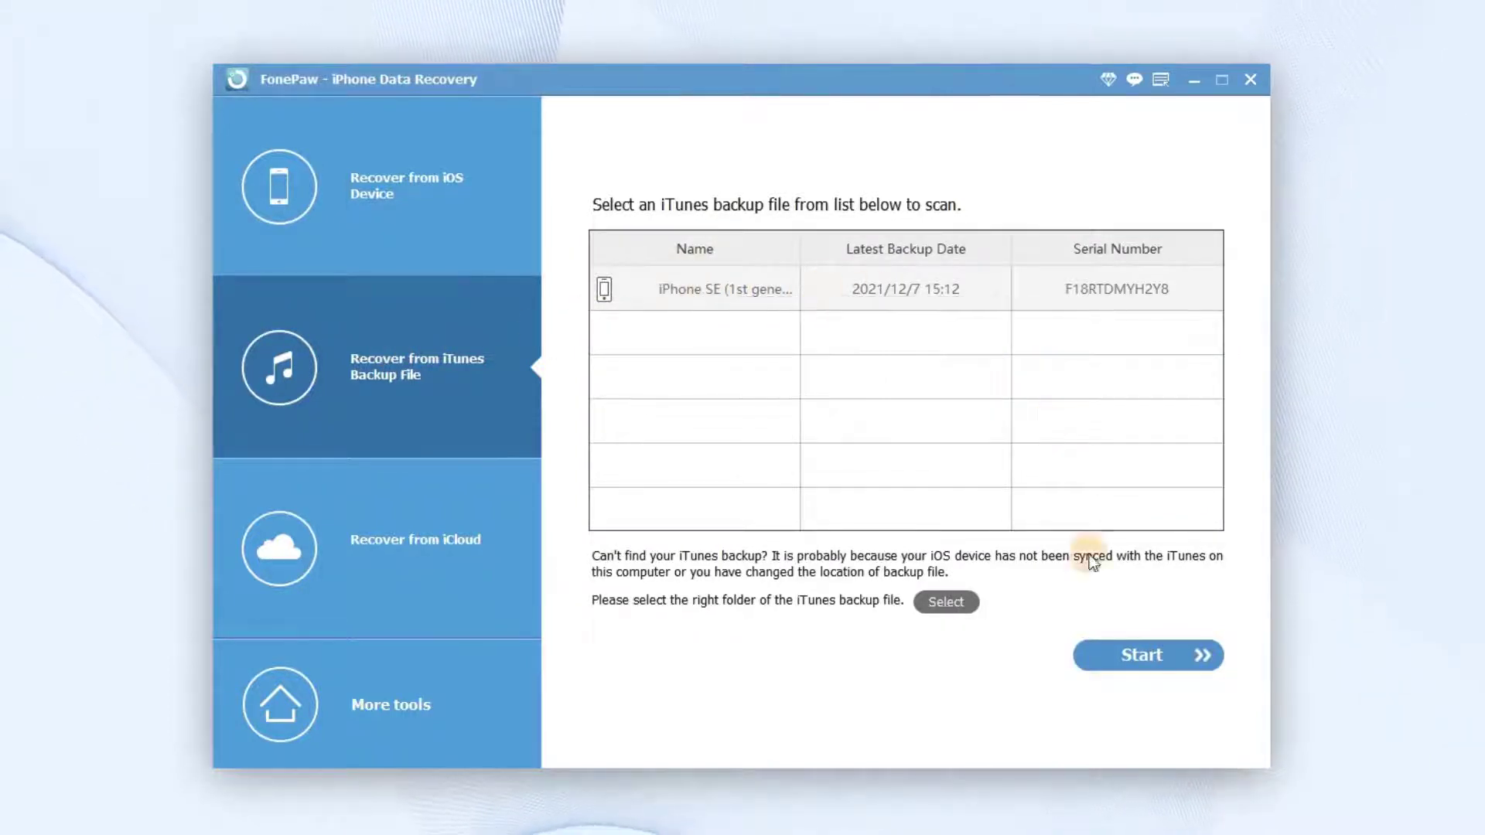
left_click(1140, 655)
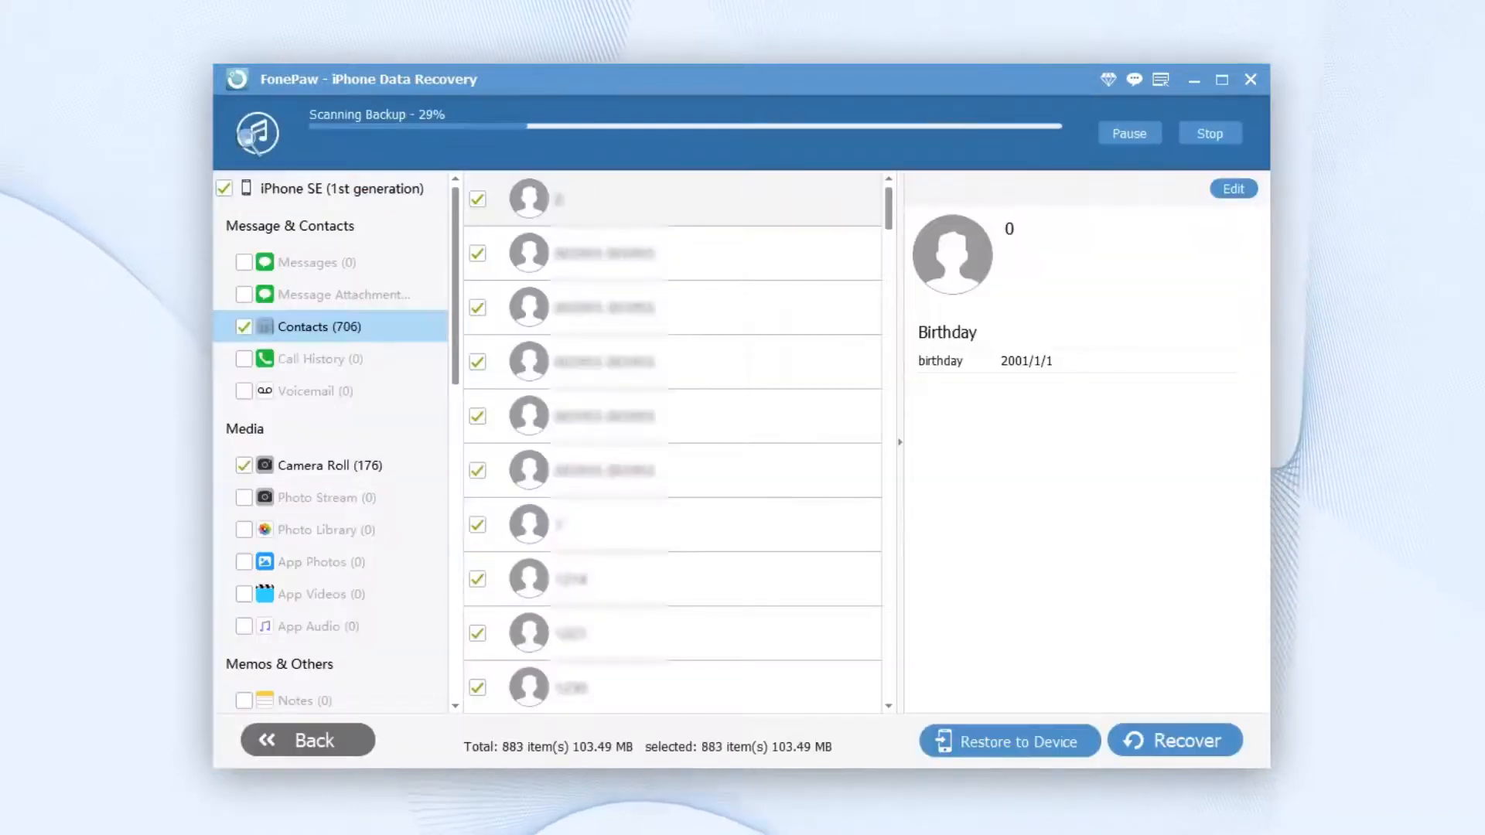
left_click(314, 465)
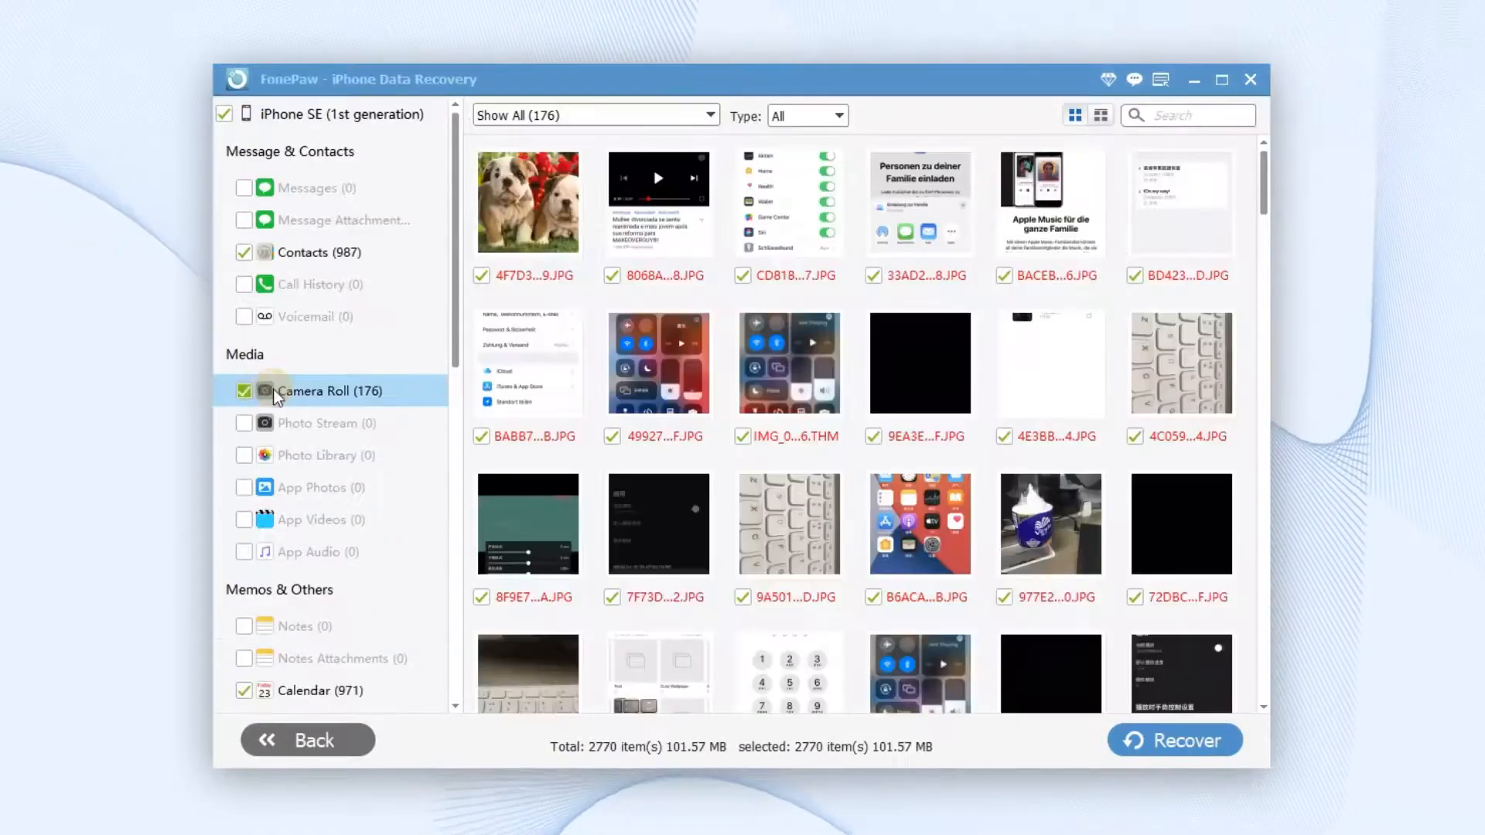
Untick all Camera Roll items and recover only the puppies photo to the PC
left_click(243, 253)
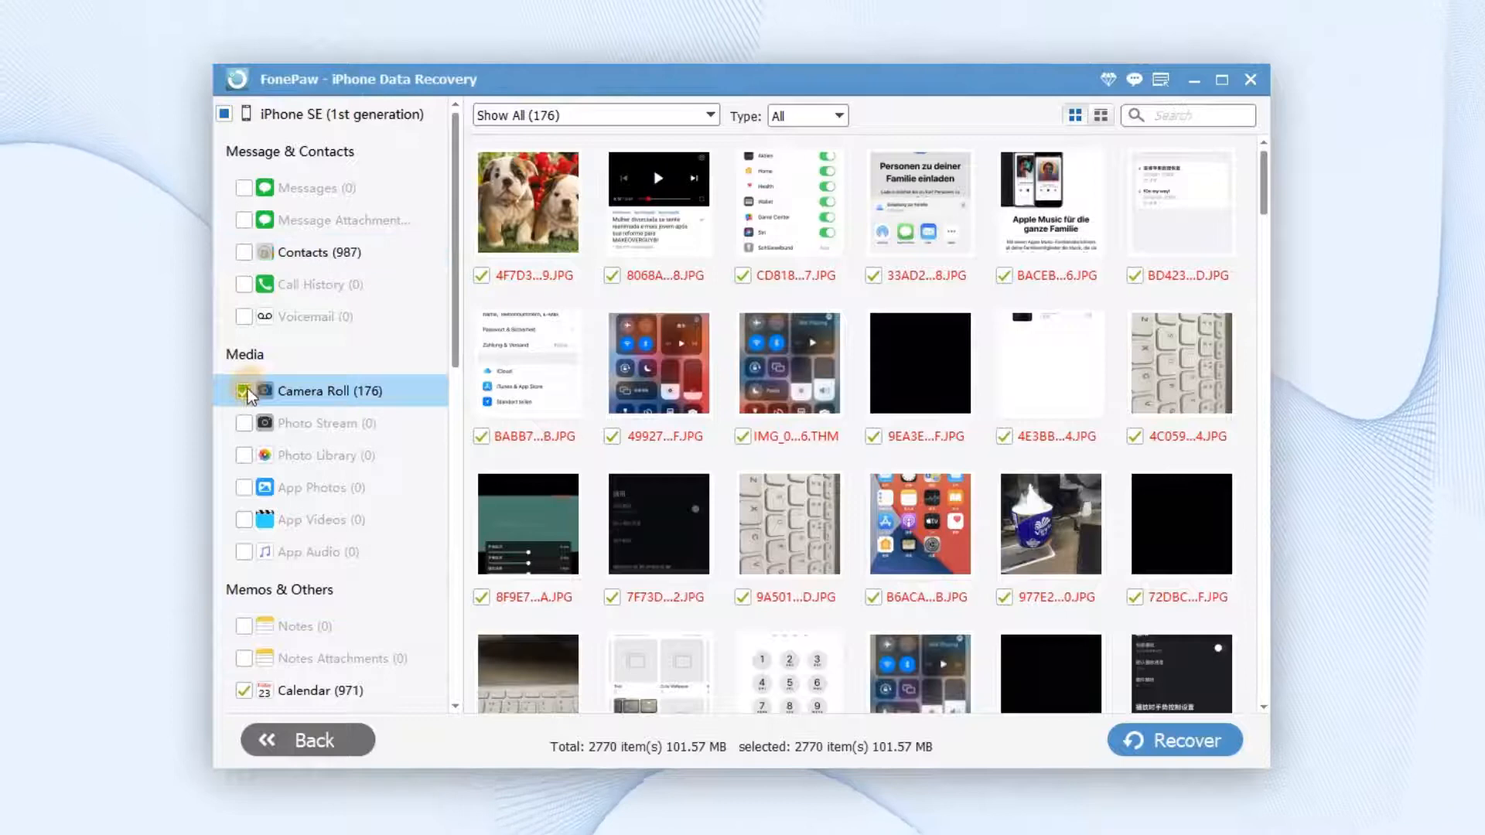
left_click(243, 392)
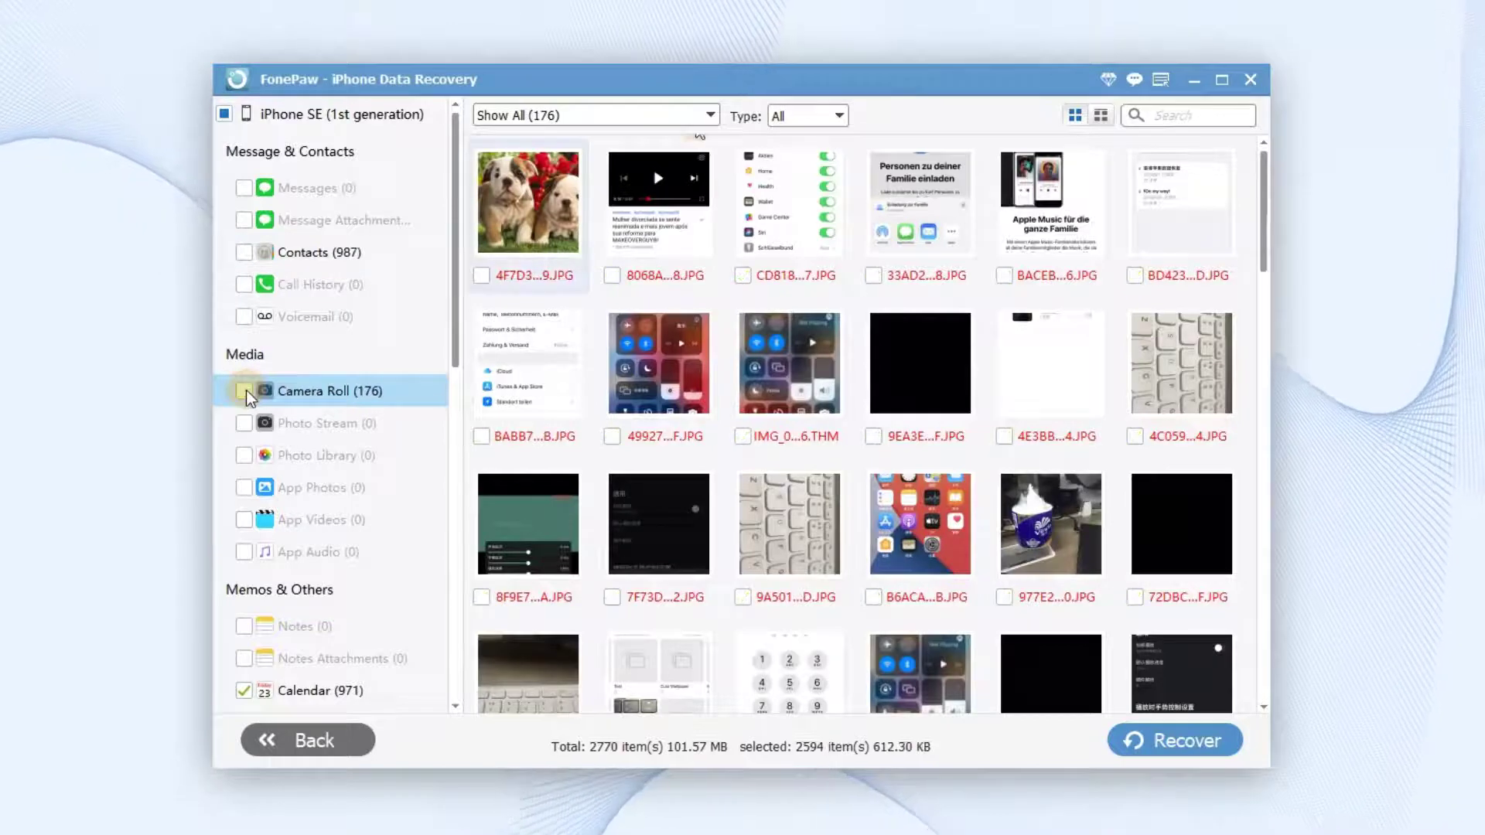
left_click(482, 276)
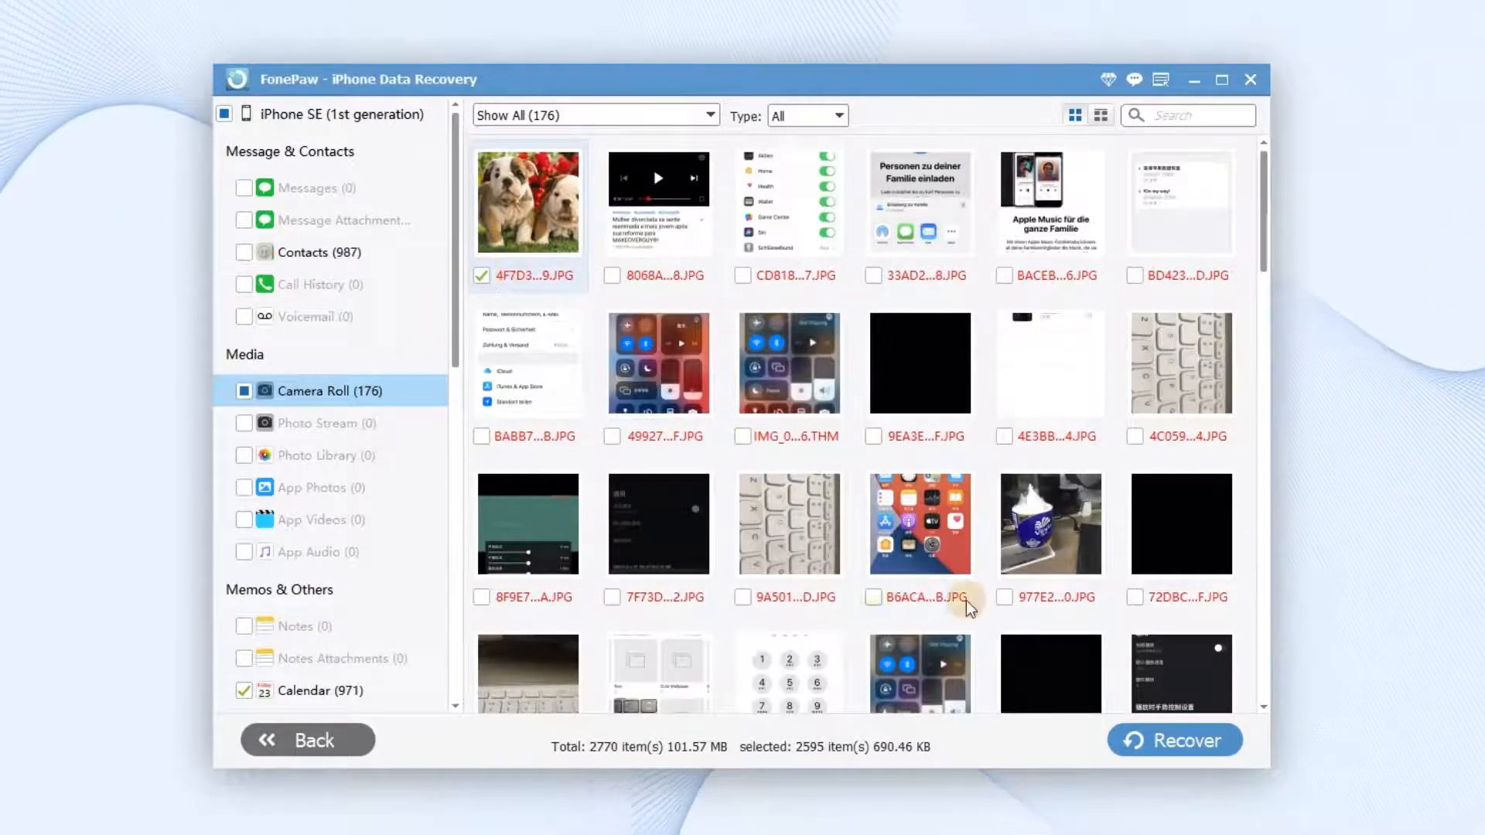
left_click(1168, 744)
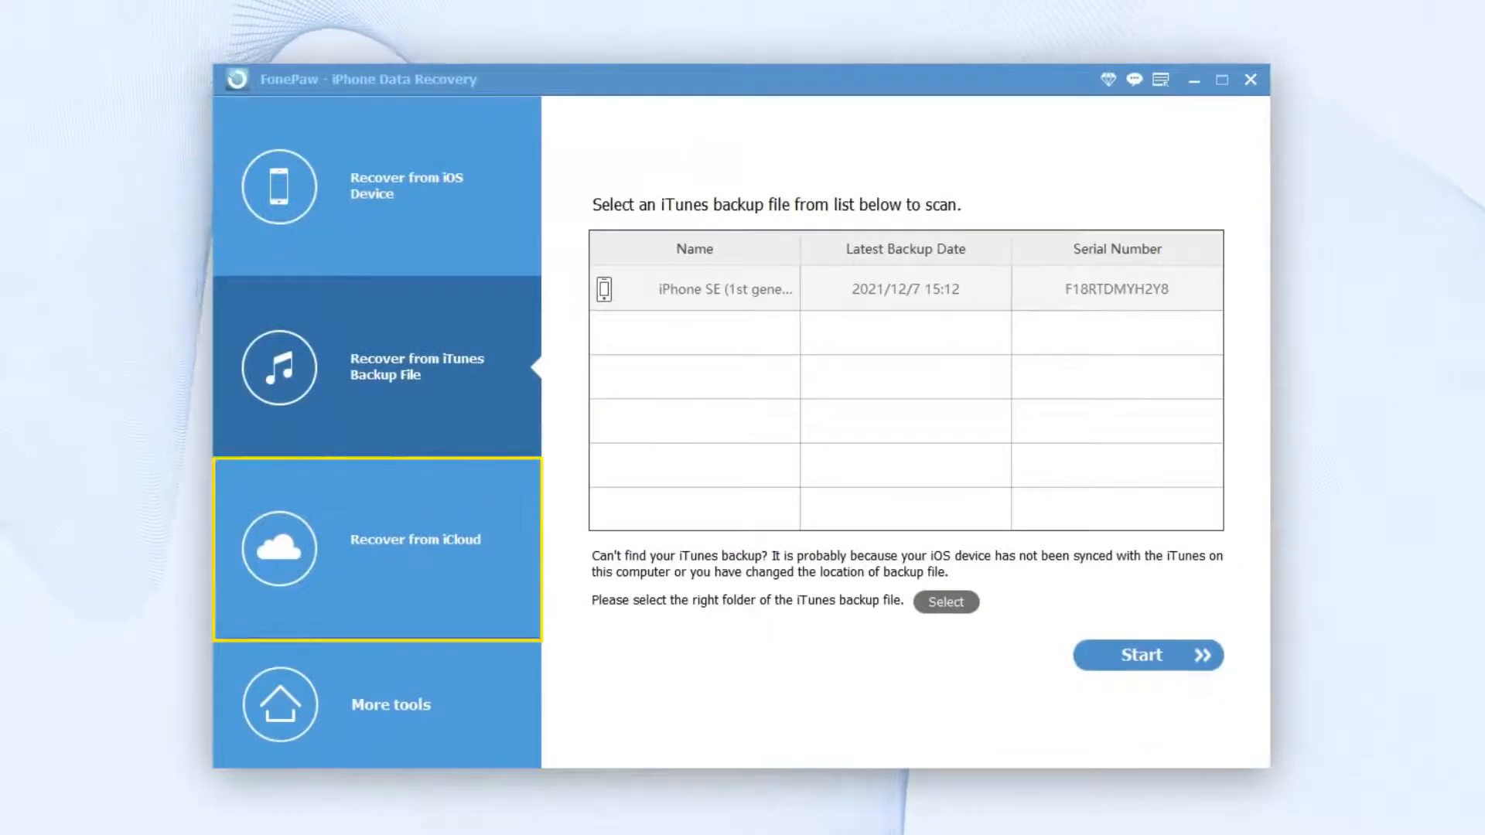
Switch to Recover from iCloud, sign in with the Apple ID and choose Photos to recover
left_click(387, 566)
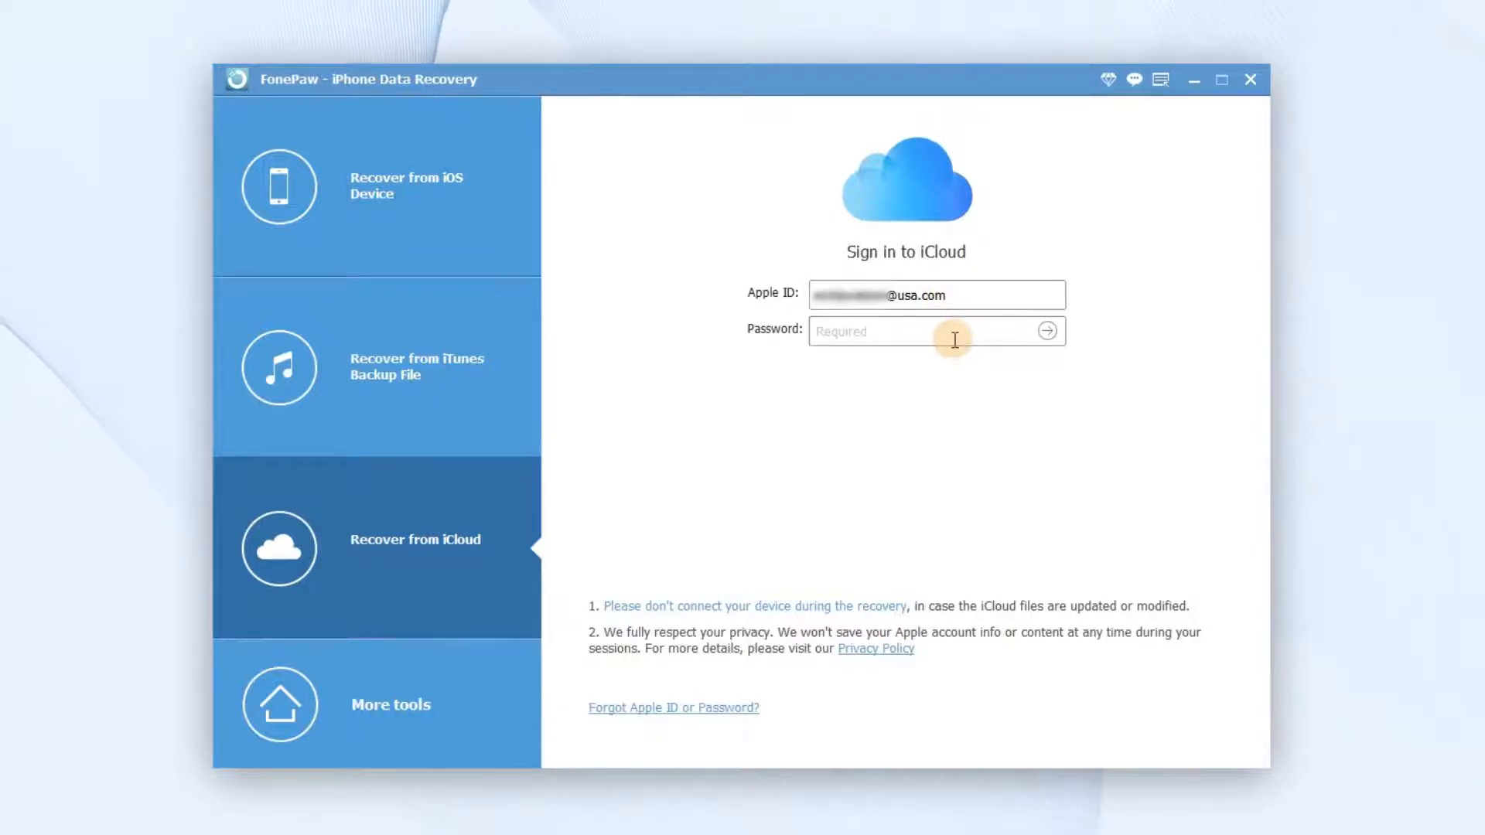
left_click(1047, 332)
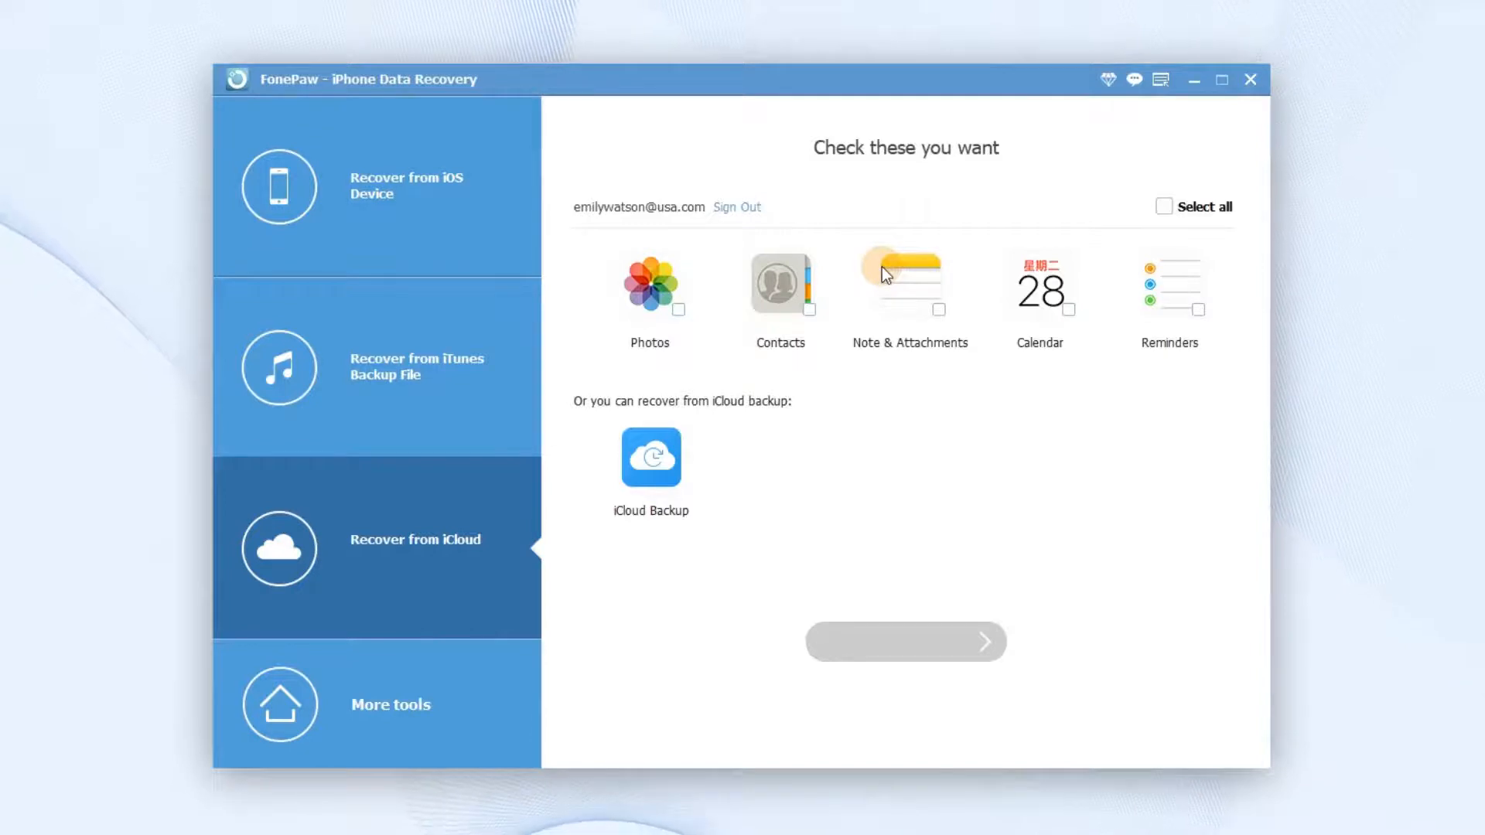
left_click(681, 313)
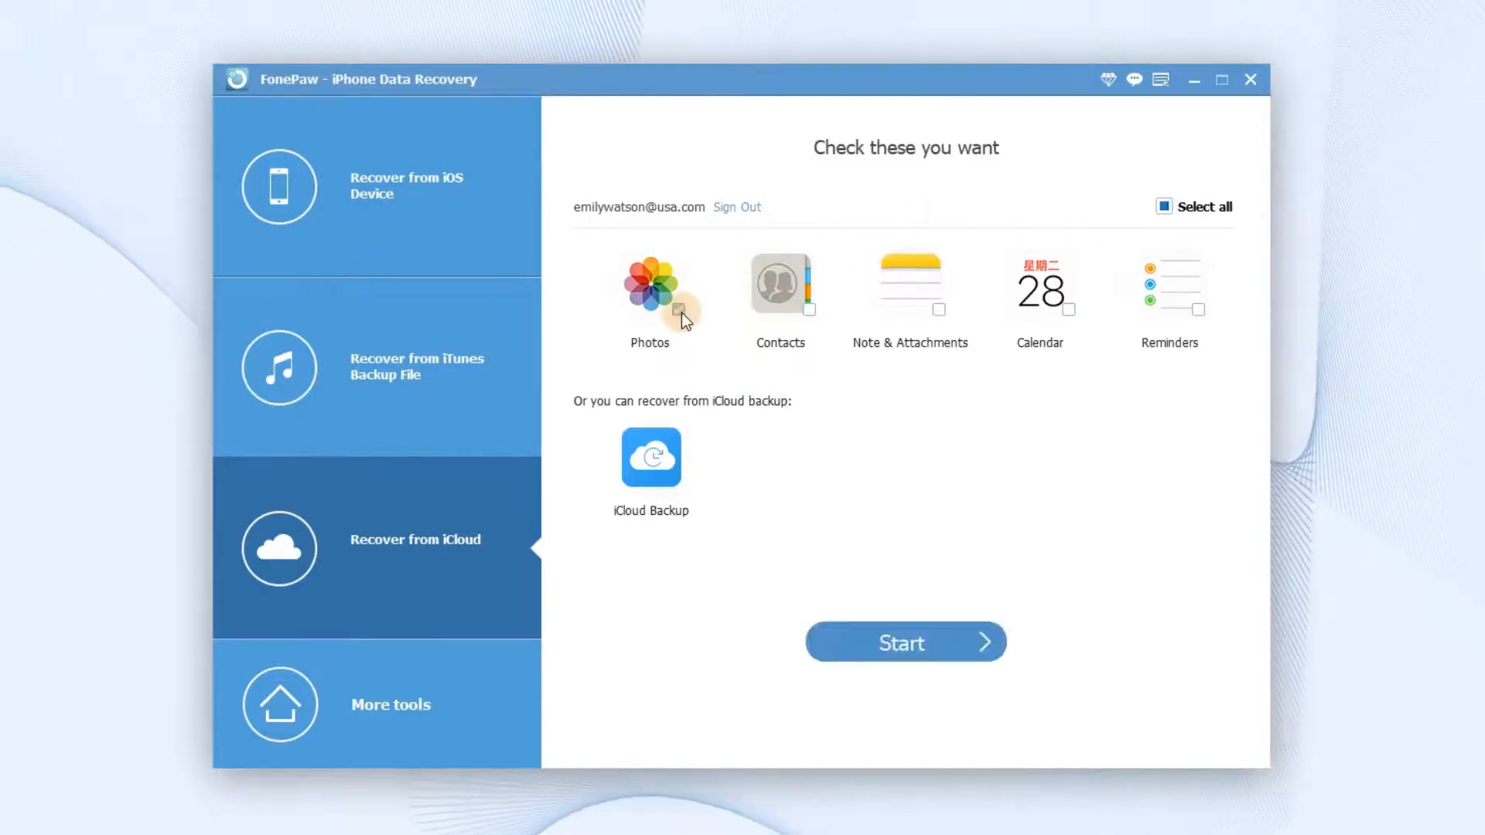
Scan the iCloud photos, untick them all and mark only the puppies photo for recovery
left_click(892, 639)
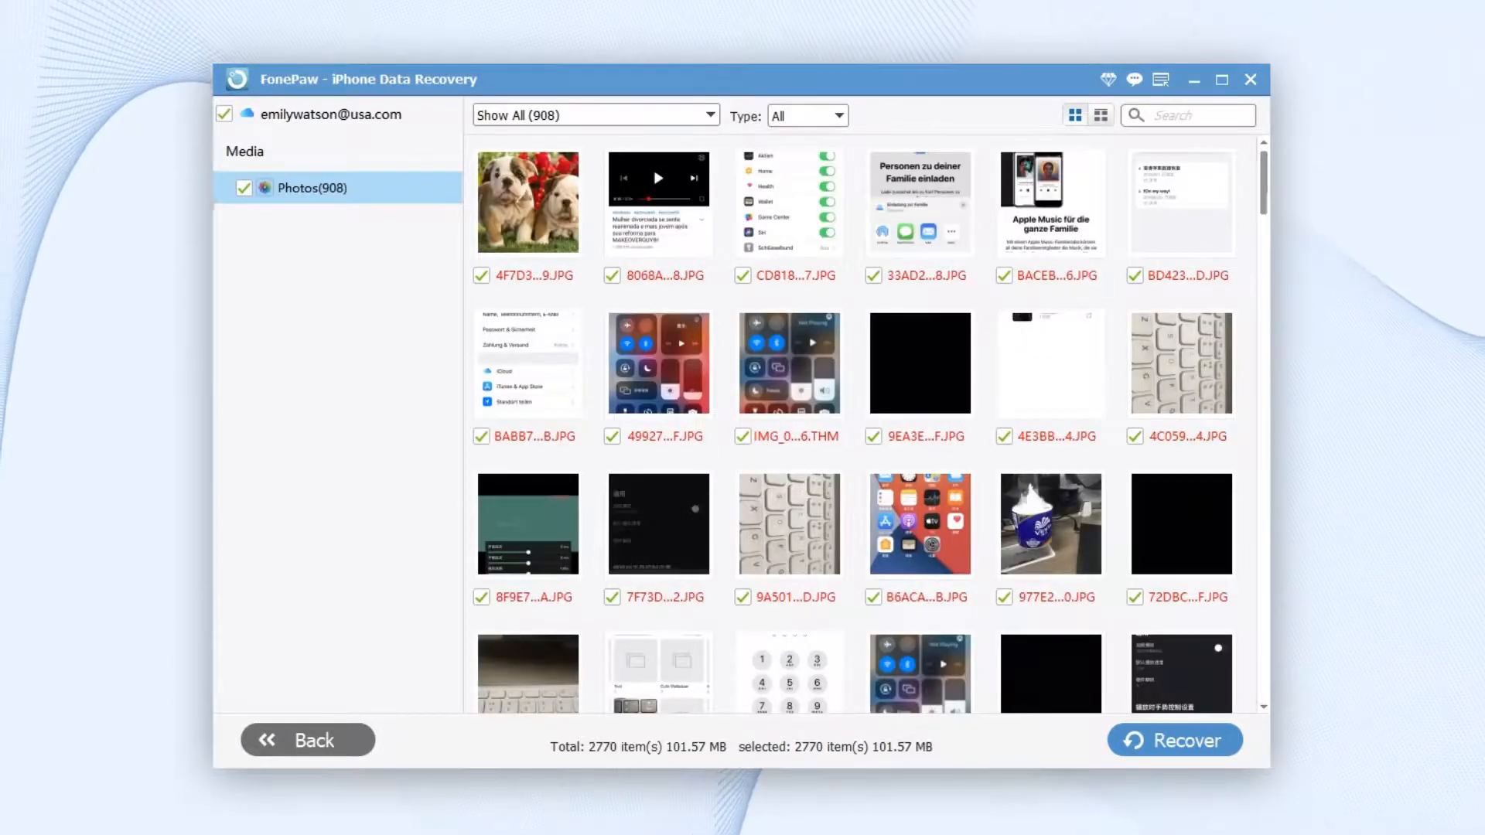
left_click(242, 186)
left_click(481, 276)
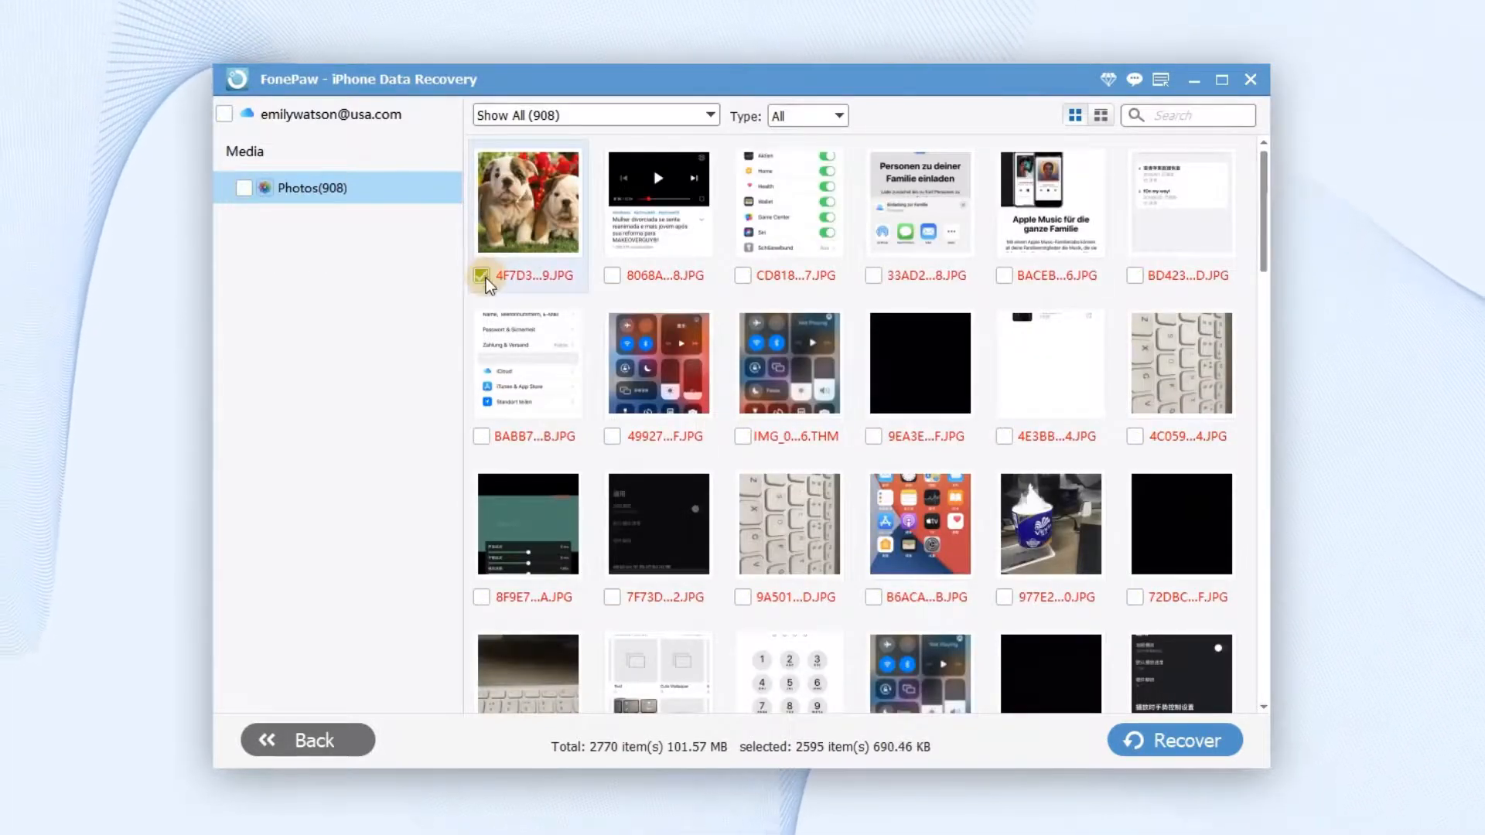